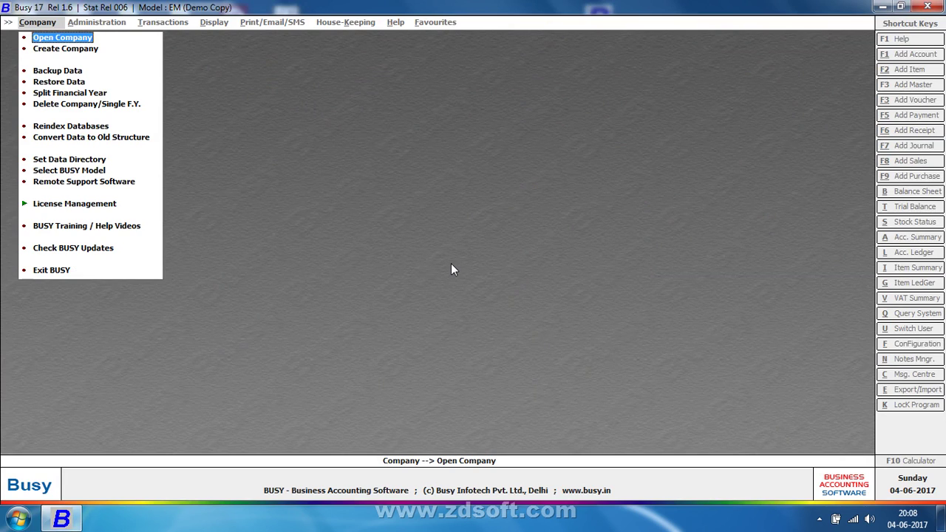
{"action": "key", "text": "Down"}
{"action": "key", "text": "Down"}
{"action": "key", "text": "Down"}
{"action": "key", "text": "Down"}
{"action": "key", "text": "Down"}
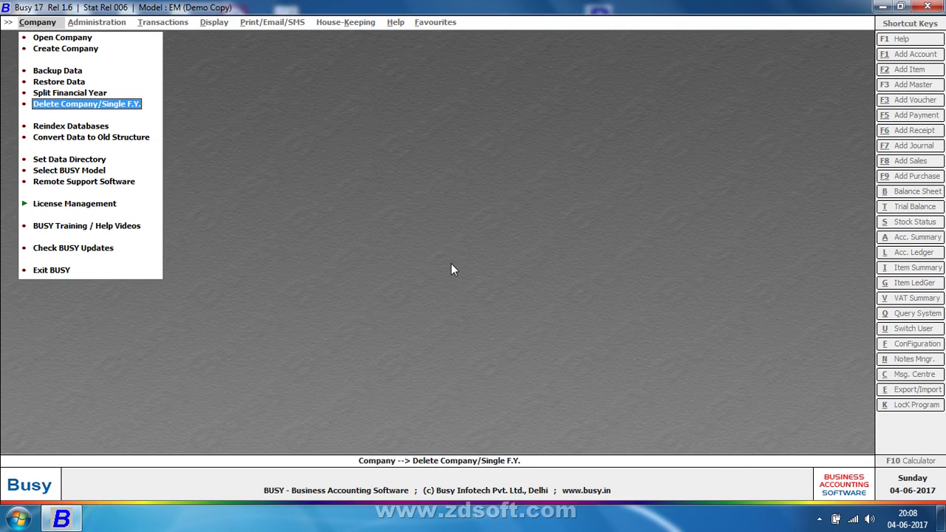
{"action": "key", "text": "Up"}
{"action": "key", "text": "Up"}
{"action": "key", "text": "Up"}
{"action": "key", "text": "Up"}
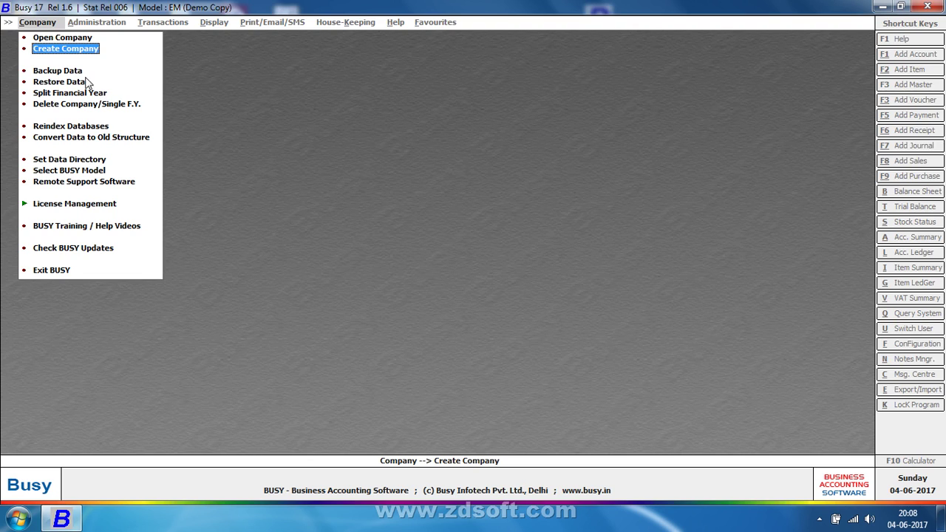
{"action": "left_click", "coordinate": [69, 105]}
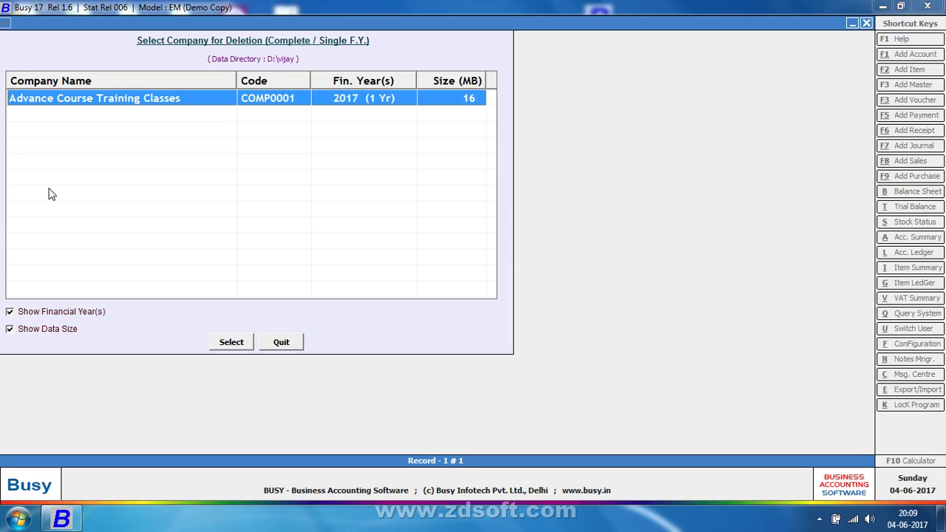
{"action": "key", "text": "Return"}
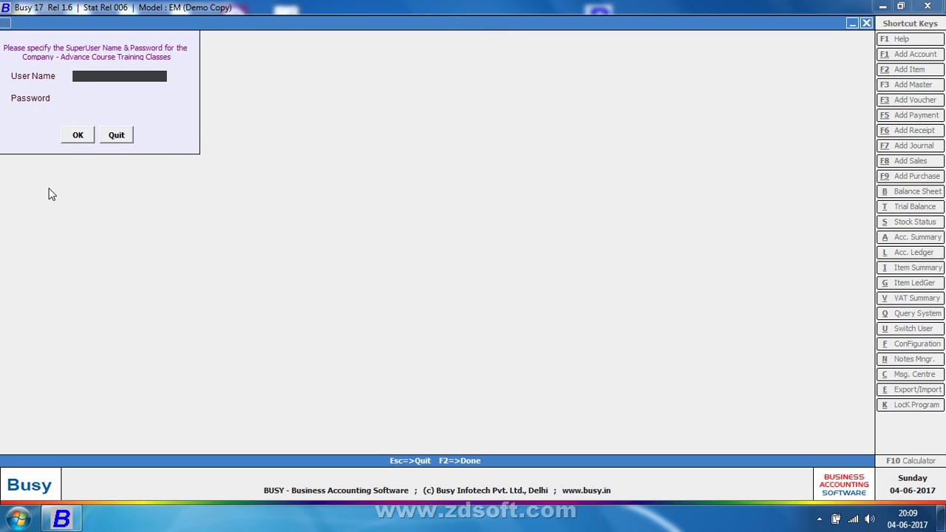
{"action": "type", "text": "a"}
{"action": "key", "text": "Return"}
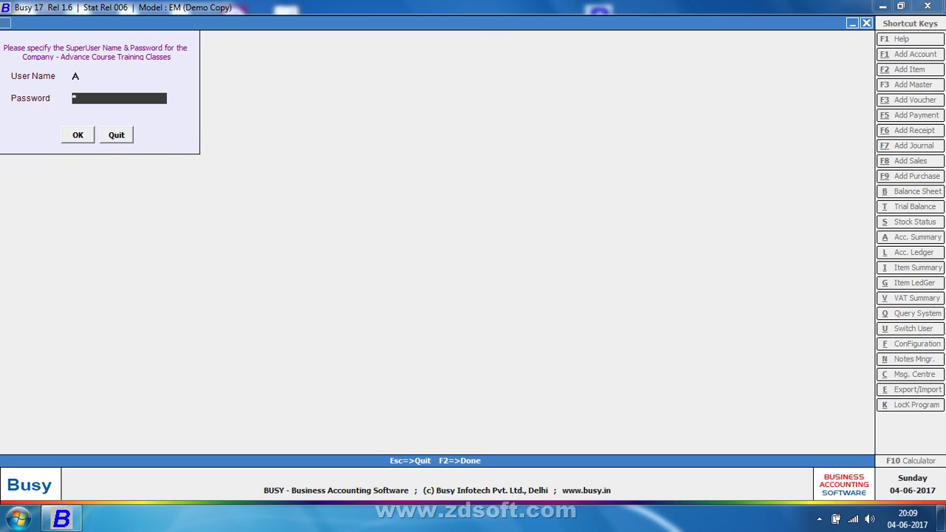
{"action": "key", "text": "Return"}
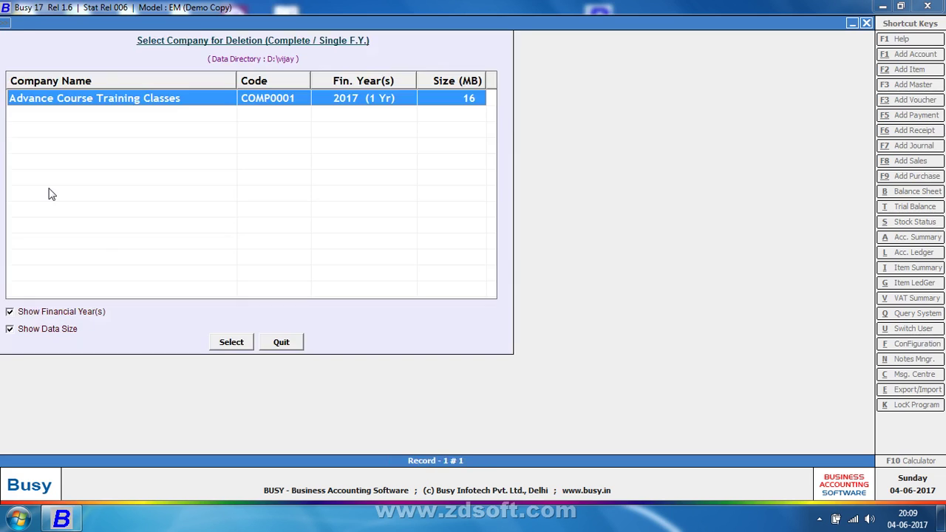
{"action": "key", "text": "Escape"}
Select Advance Course Training Classes for backup, signing in with the superuser name and password.
{"action": "key", "text": "Up"}
{"action": "key", "text": "Up"}
{"action": "key", "text": "Up"}
{"action": "key", "text": "Return"}
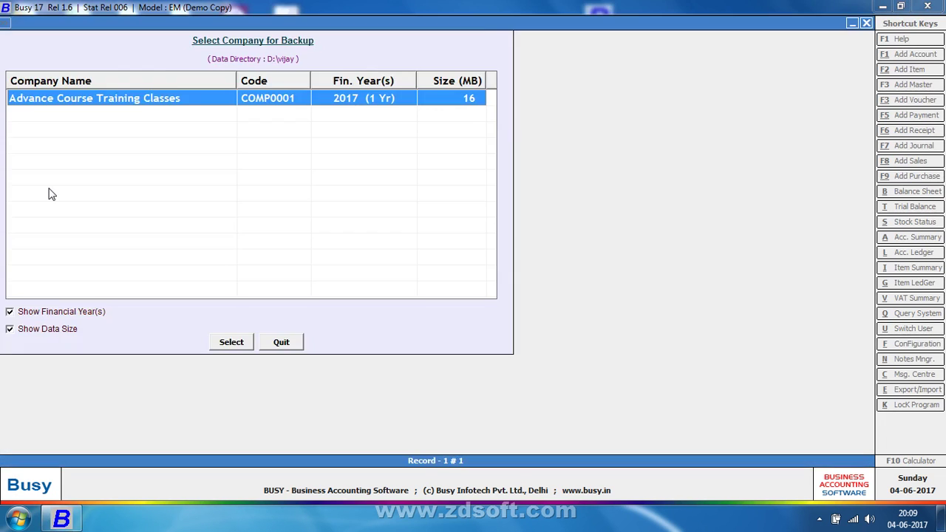
{"action": "key", "text": "Return"}
{"action": "type", "text": "a"}
{"action": "key", "text": "Return"}
{"action": "type", "text": "a"}
{"action": "key", "text": "Return"}
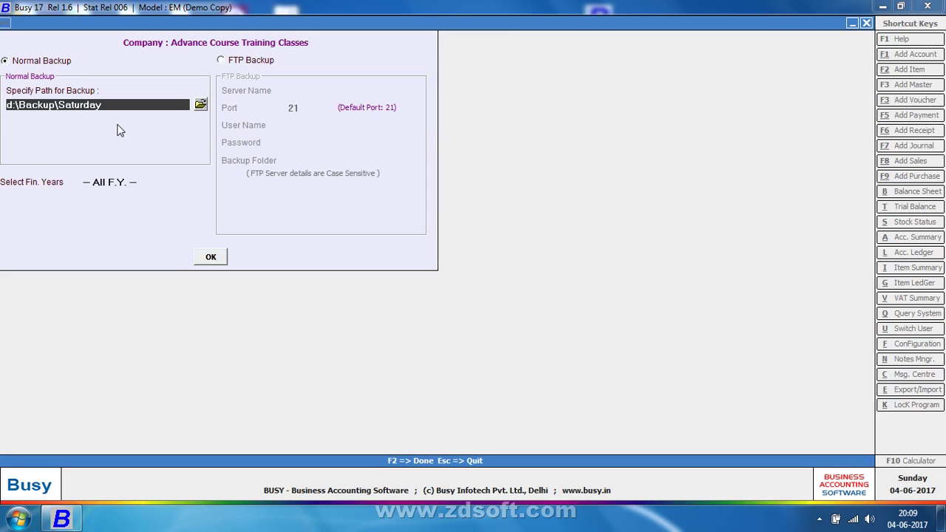
Back up all financial years of the company to d:\Backup\Saturday and leave the backup screen.
{"action": "left_click", "coordinate": [210, 256]}
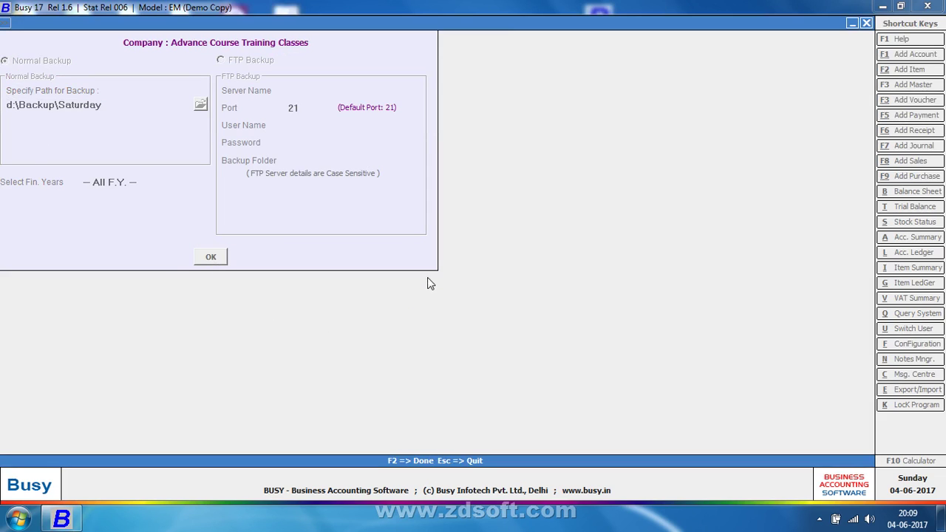
{"action": "left_click", "coordinate": [518, 294]}
{"action": "left_click", "coordinate": [519, 290]}
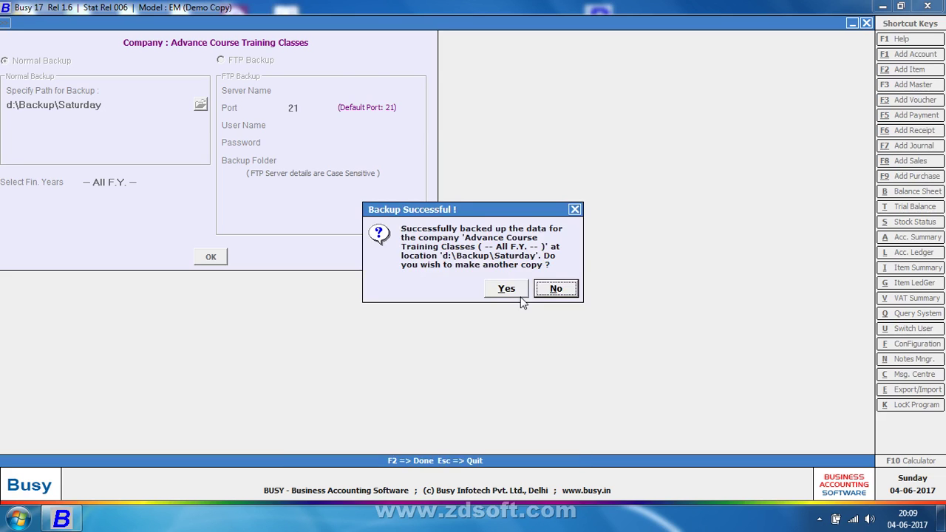
{"action": "left_click", "coordinate": [520, 296]}
{"action": "key", "text": "Escape"}
Select Advance Course Training Classes for deletion, signing in with the superuser name and password.
{"action": "key", "text": "Down"}
{"action": "key", "text": "Down"}
{"action": "key", "text": "Down"}
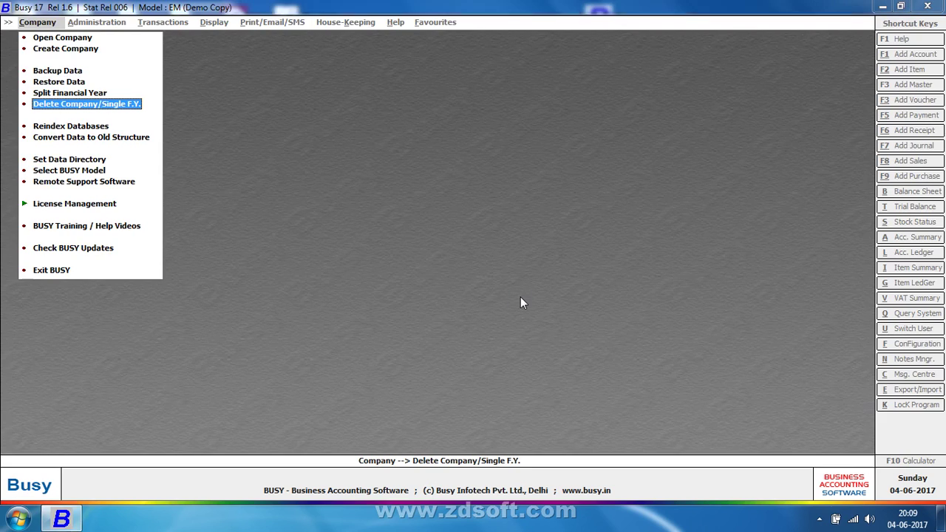
{"action": "key", "text": "Return"}
{"action": "key", "text": "Return"}
{"action": "type", "text": "a"}
{"action": "key", "text": "Return"}
{"action": "key", "text": "Return"}
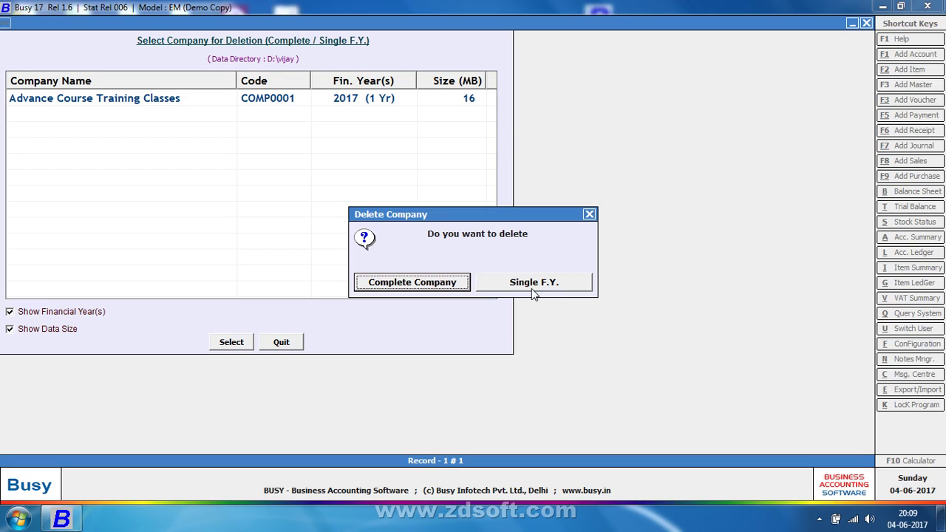
Delete the complete company and confirm the data deletion.
{"action": "left_click", "coordinate": [465, 285]}
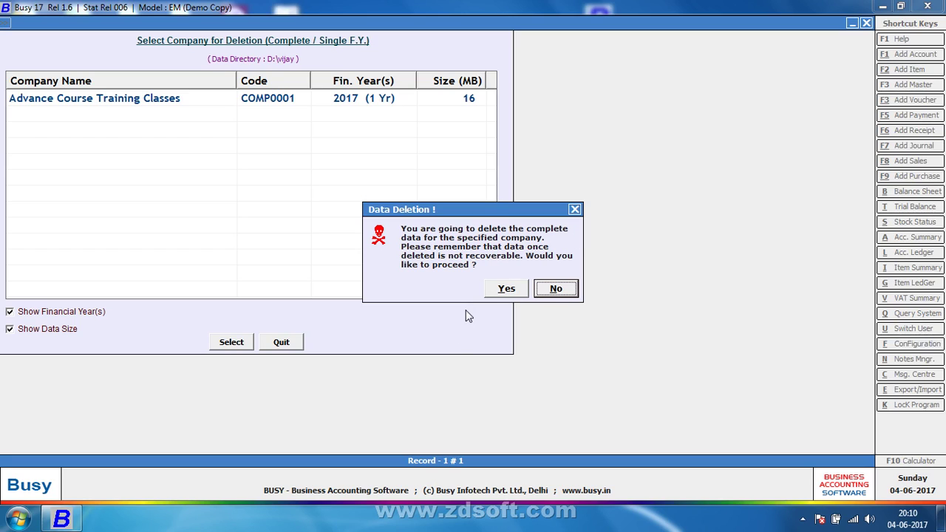
{"action": "left_click", "coordinate": [506, 288]}
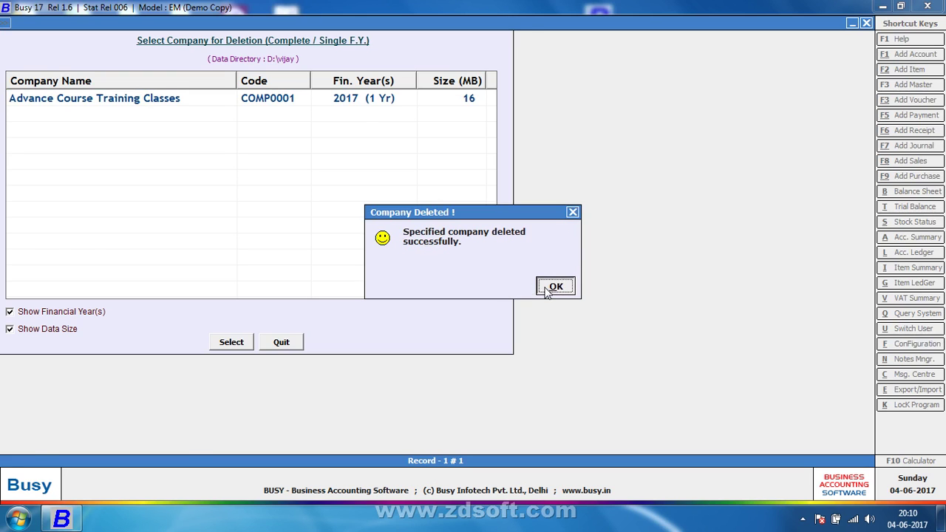
{"action": "left_click", "coordinate": [555, 286]}
Check the list of companies available to open in the current data directory.
{"action": "key", "text": "Up"}
{"action": "key", "text": "Up"}
{"action": "key", "text": "Up"}
{"action": "key", "text": "Up"}
{"action": "key", "text": "Up"}
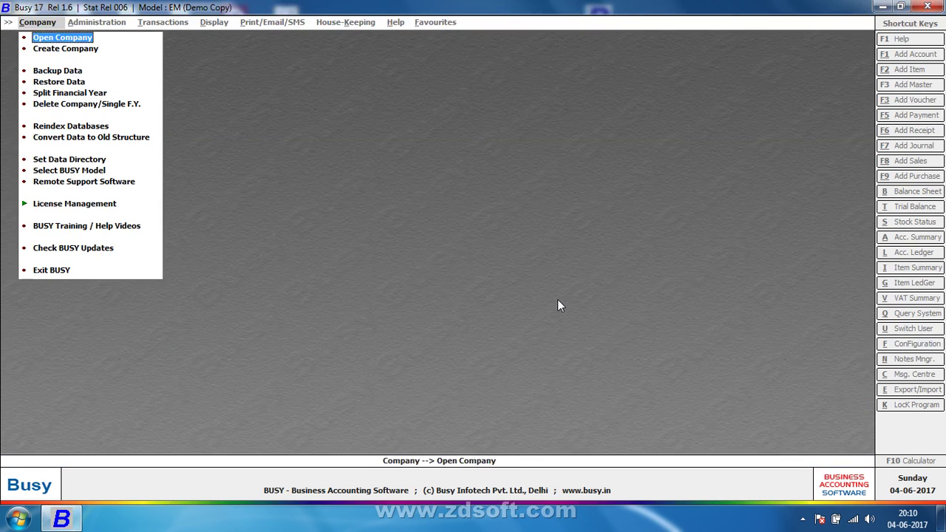
{"action": "key", "text": "Return"}
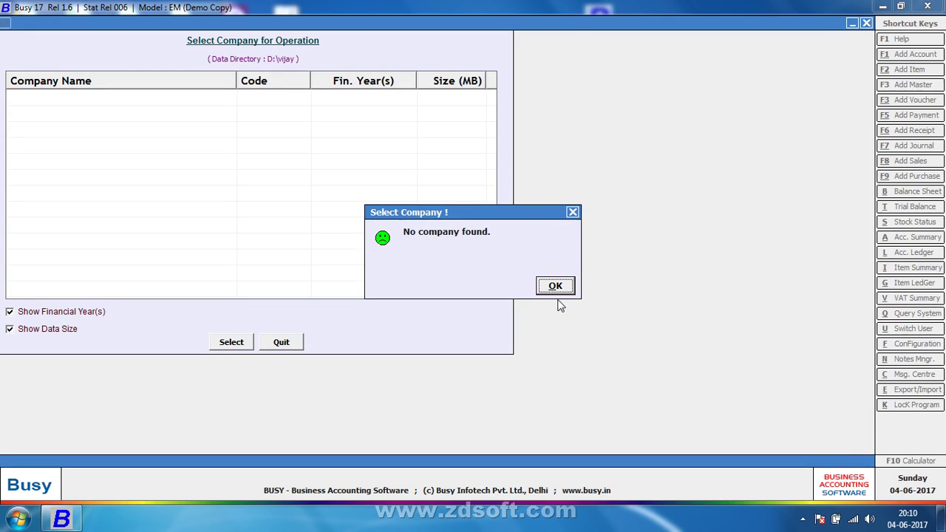
{"action": "key", "text": "Return"}
Set the data directory manually to D:.
{"action": "key", "text": "Down"}
{"action": "key", "text": "Down"}
{"action": "key", "text": "Down"}
{"action": "key", "text": "Down"}
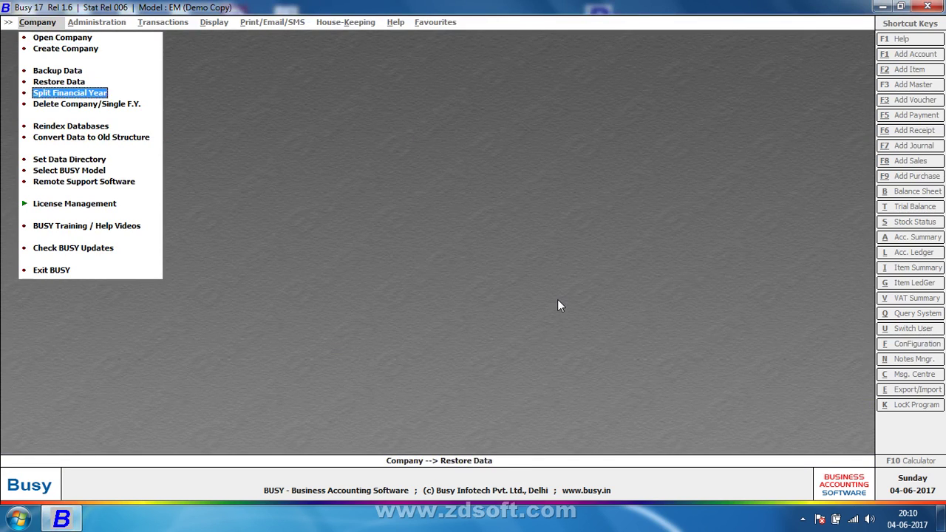
{"action": "key", "text": "Down"}
{"action": "key", "text": "Down"}
{"action": "key", "text": "Down"}
{"action": "key", "text": "Up"}
{"action": "key", "text": "Up"}
{"action": "key", "text": "Down"}
{"action": "key", "text": "Down"}
{"action": "key", "text": "Down"}
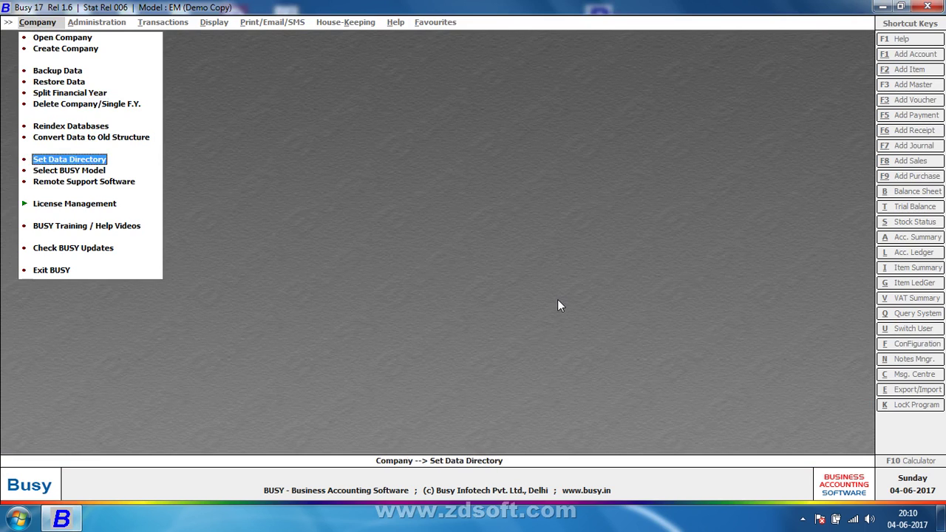
{"action": "key", "text": "Return"}
{"action": "type", "text": "D:\\"}
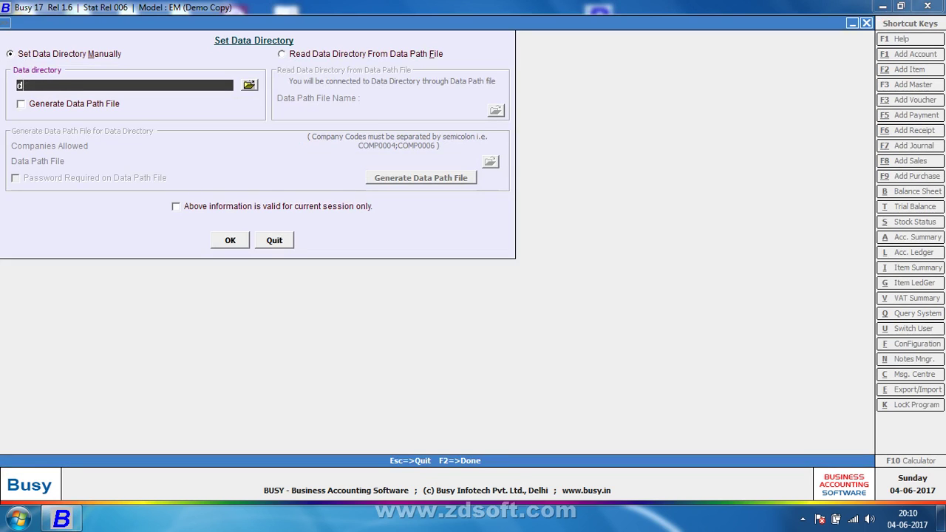
{"action": "key", "text": "Return"}
{"action": "key", "text": "Return"}
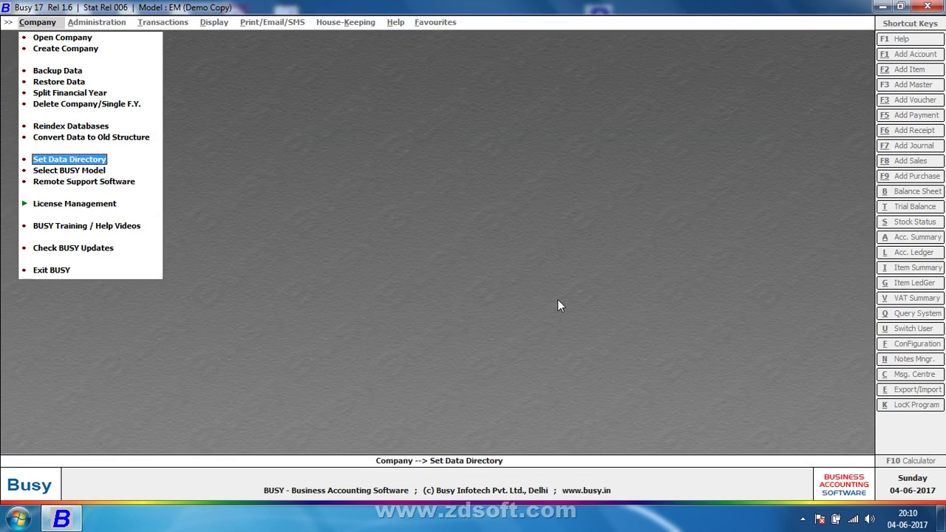
Open the Demo Classes company, signing in with its user name and password.
{"action": "key", "text": "Home"}
{"action": "key", "text": "Return"}
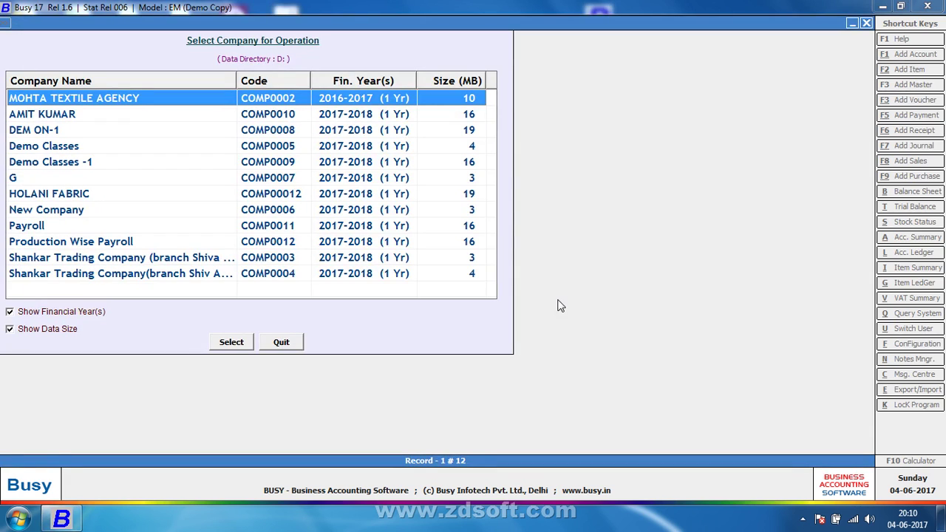
{"action": "key", "text": "Return"}
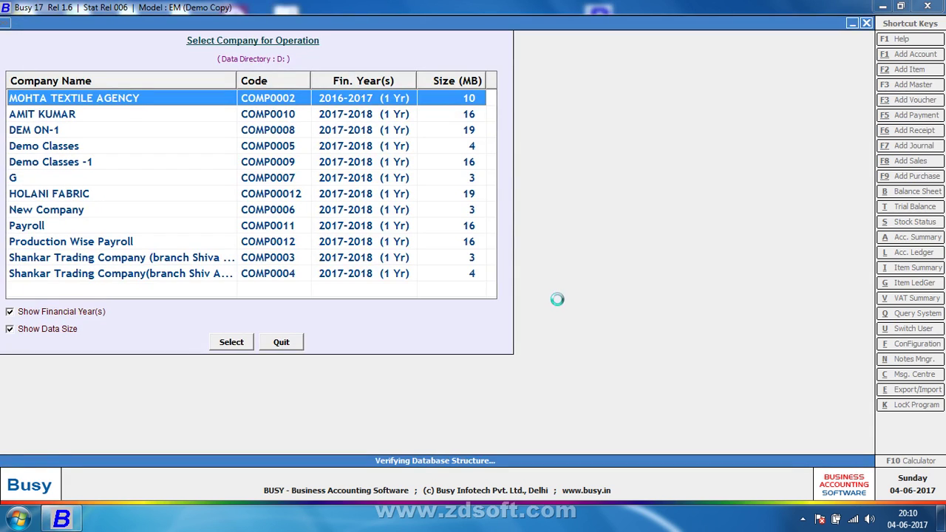
{"action": "key", "text": "Return"}
{"action": "key", "text": "Down"}
{"action": "key", "text": "Down"}
{"action": "key", "text": "Down"}
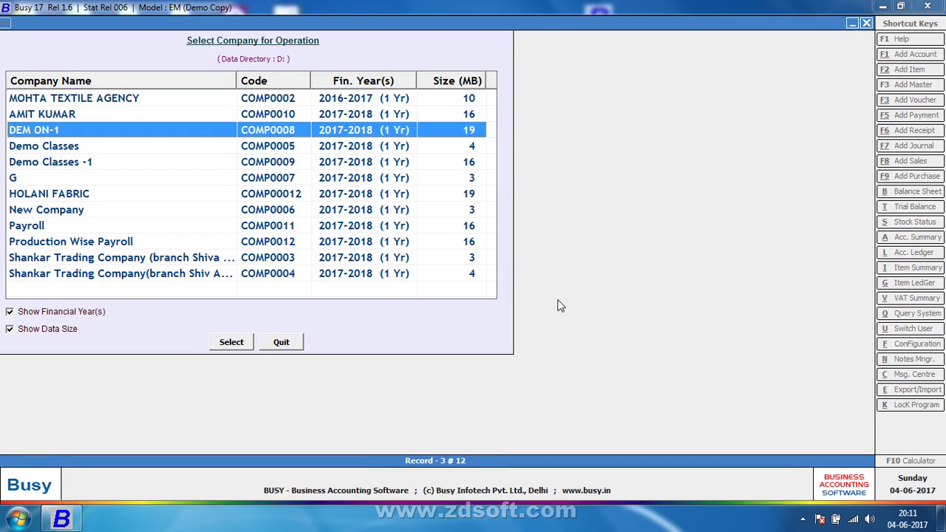
{"action": "key", "text": "Return"}
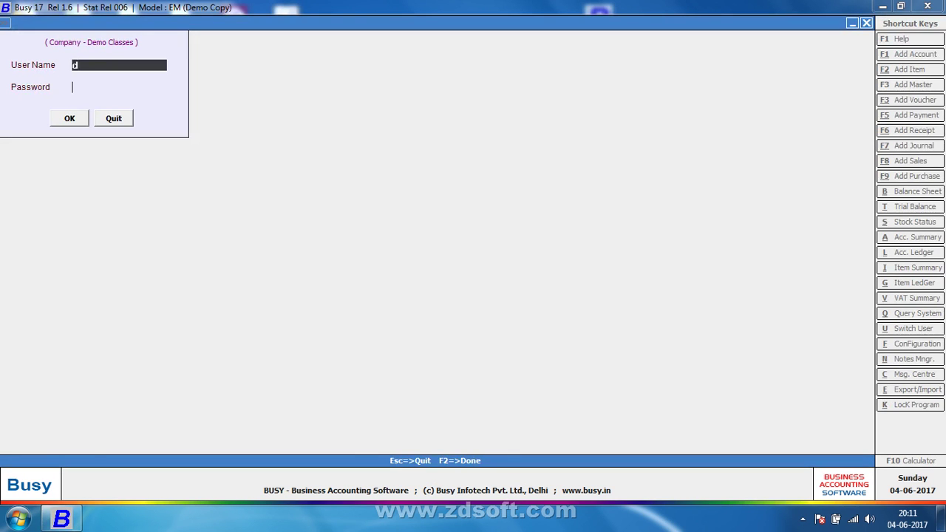
{"action": "key", "text": "Return"}
{"action": "key", "text": "Return"}
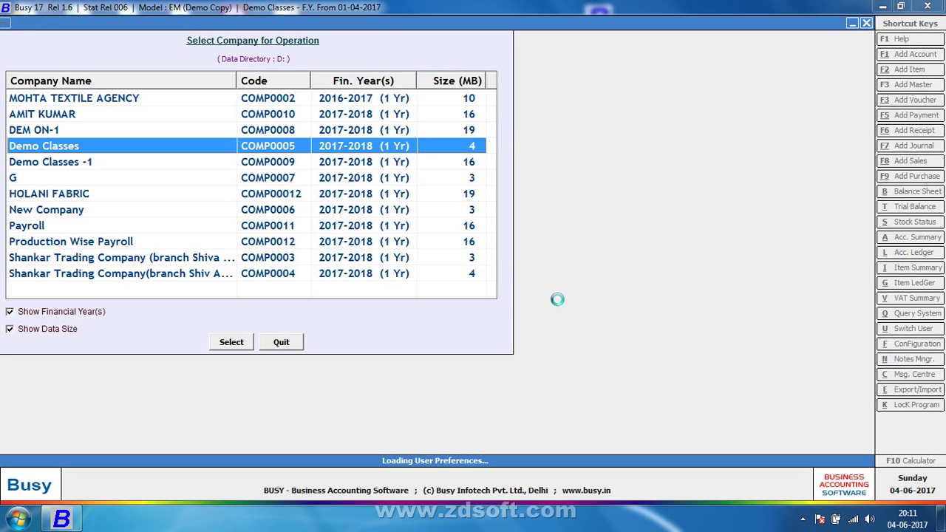
Change the financial year of Demo Classes to the new year from 01-04-2018, carrying balances forward.
{"action": "key", "text": "Up"}
{"action": "key", "text": "Return"}
{"action": "key", "text": "Return"}
{"action": "key", "text": "Return"}
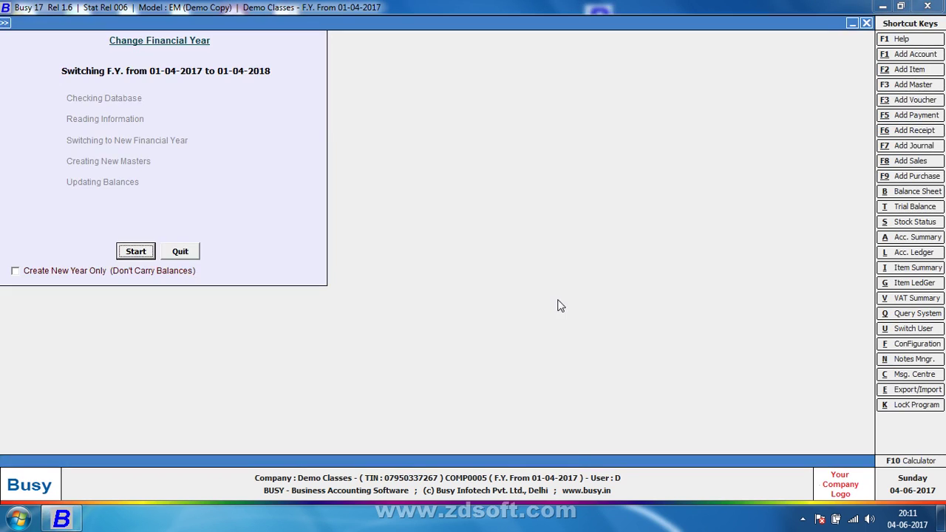
{"action": "key", "text": "Return"}
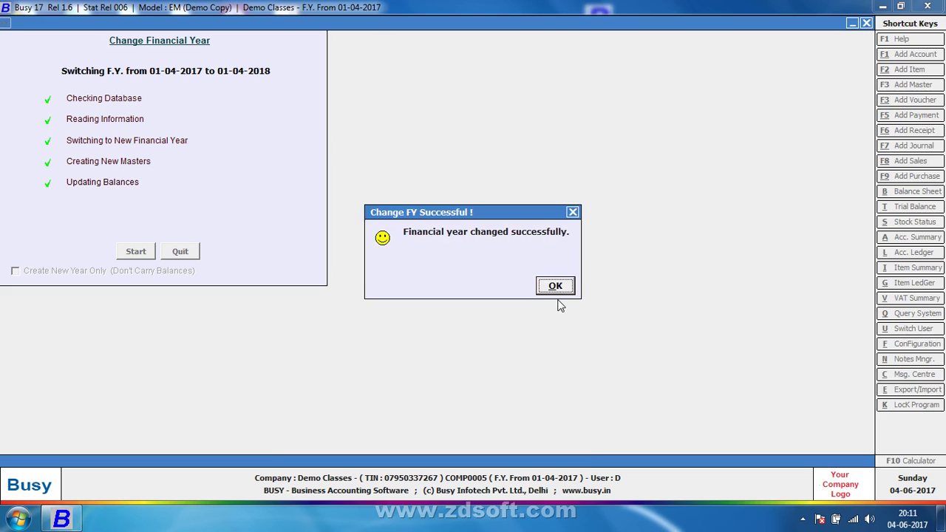
{"action": "key", "text": "Return"}
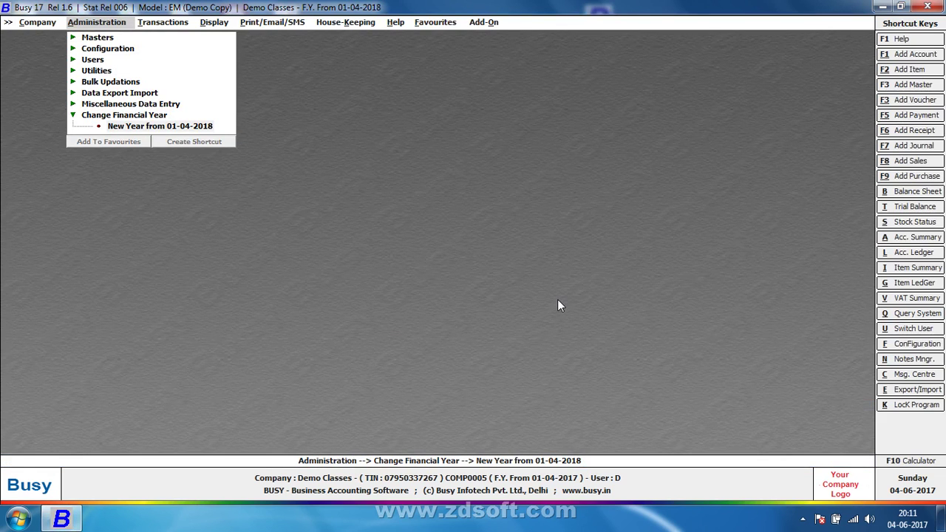
Close the Demo Classes company.
{"action": "key", "text": "Left"}
{"action": "key", "text": "Left"}
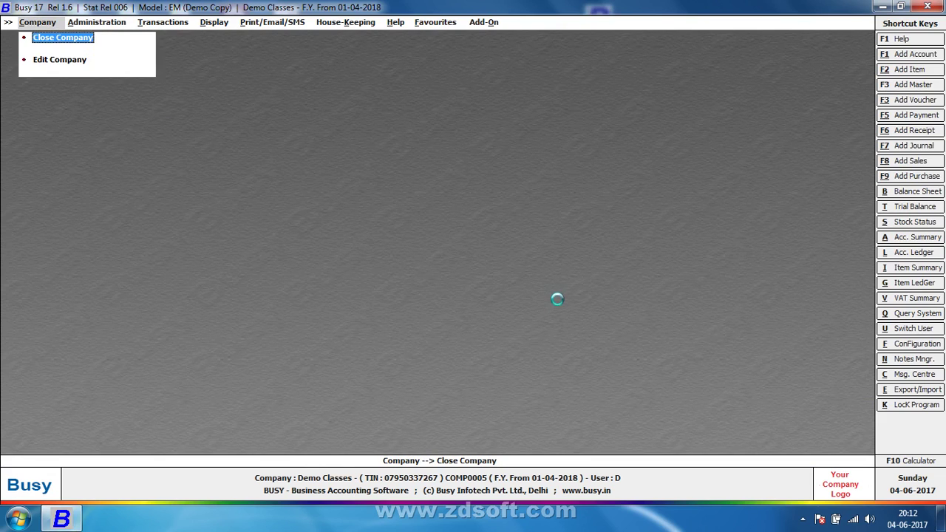
{"action": "key", "text": "Return"}
Select the Demo Classes company (COMP0005) for deletion of company or single financial year data.
{"action": "key", "text": "Down"}
{"action": "key", "text": "Down"}
{"action": "key", "text": "Down"}
{"action": "key", "text": "Down"}
{"action": "key", "text": "Down"}
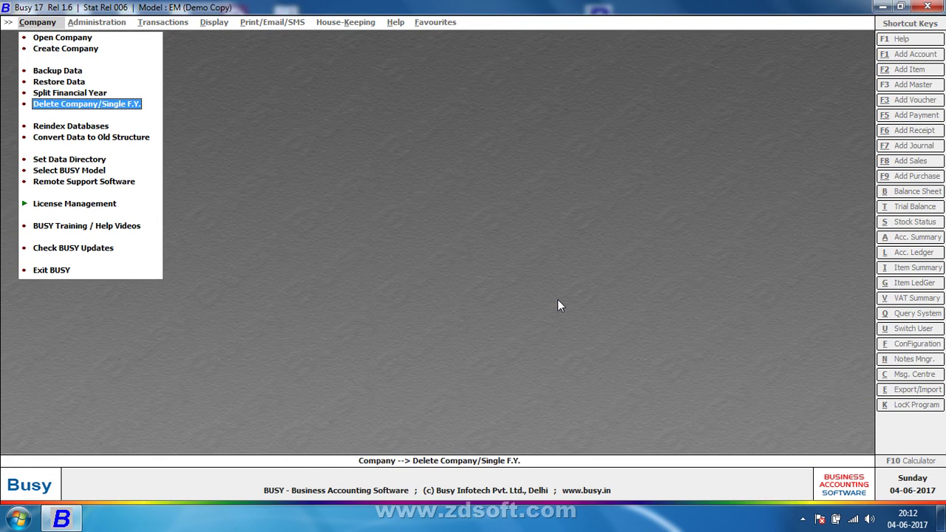
{"action": "key", "text": "Return"}
{"action": "key", "text": "Down"}
{"action": "key", "text": "Down"}
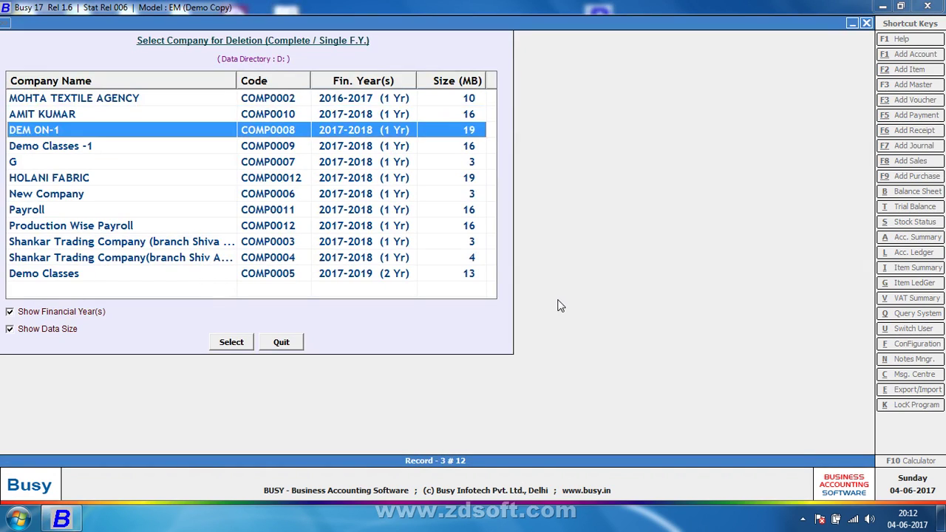
{"action": "key", "text": "Down"}
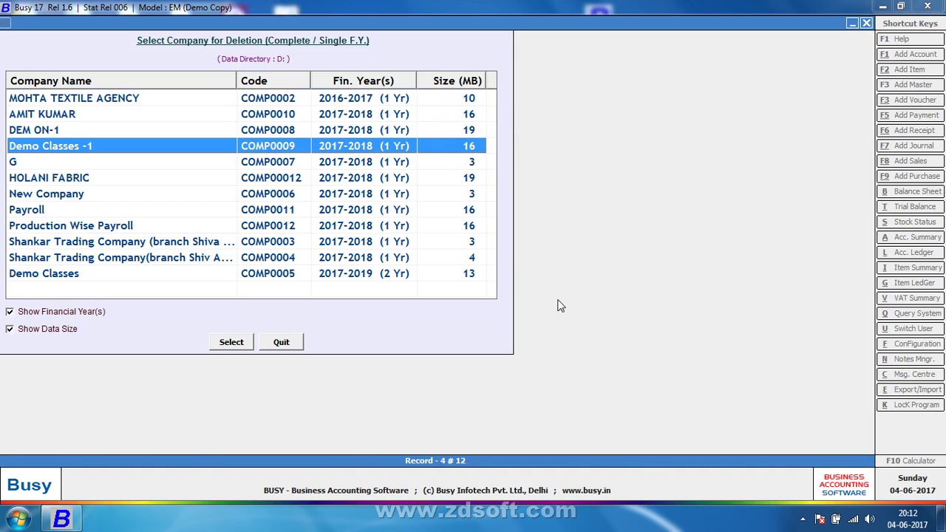
{"action": "key", "text": "Down"}
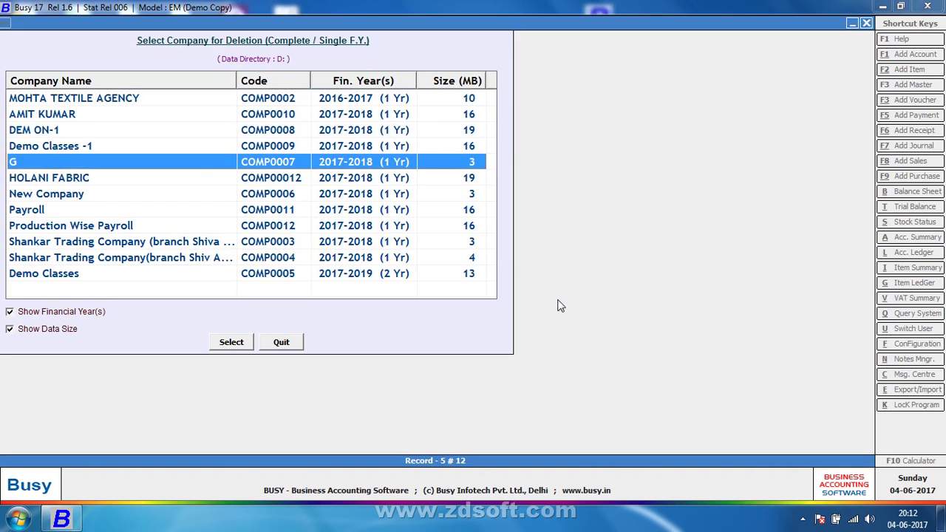
{"action": "key", "text": "Down"}
{"action": "key", "text": "Down"}
{"action": "key", "text": "Down"}
{"action": "key", "text": "Down"}
{"action": "key", "text": "Down"}
{"action": "key", "text": "Down"}
{"action": "key", "text": "Down"}
{"action": "key", "text": "Return"}
Delete only the single financial year F.Y. 2018-2019 of the Demo Classes company (COMP0005) and confirm the deletion.
{"action": "type", "text": "d"}
{"action": "key", "text": "Return"}
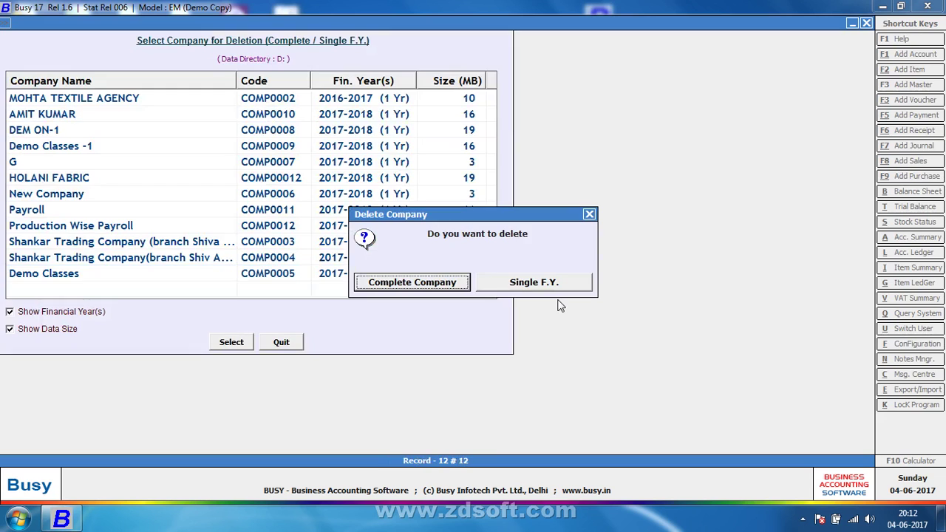
{"action": "key", "text": "Right"}
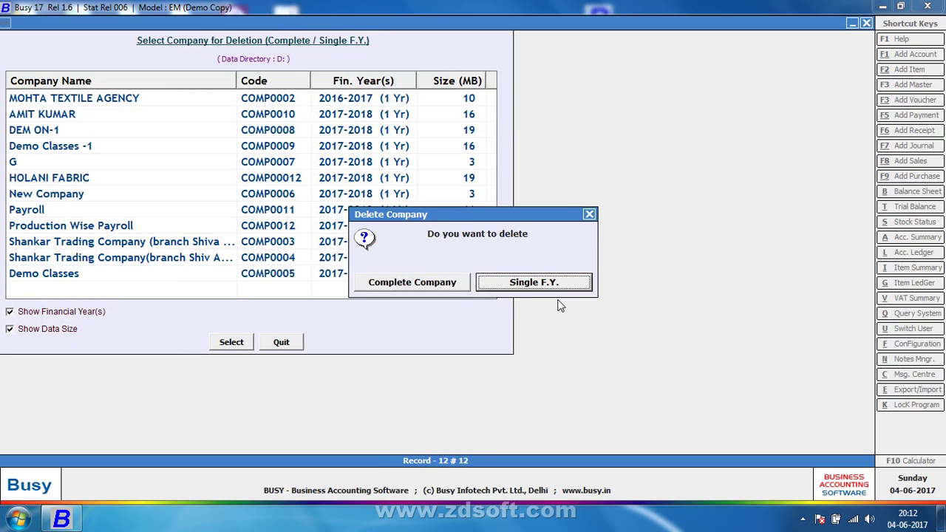
{"action": "key", "text": "Return"}
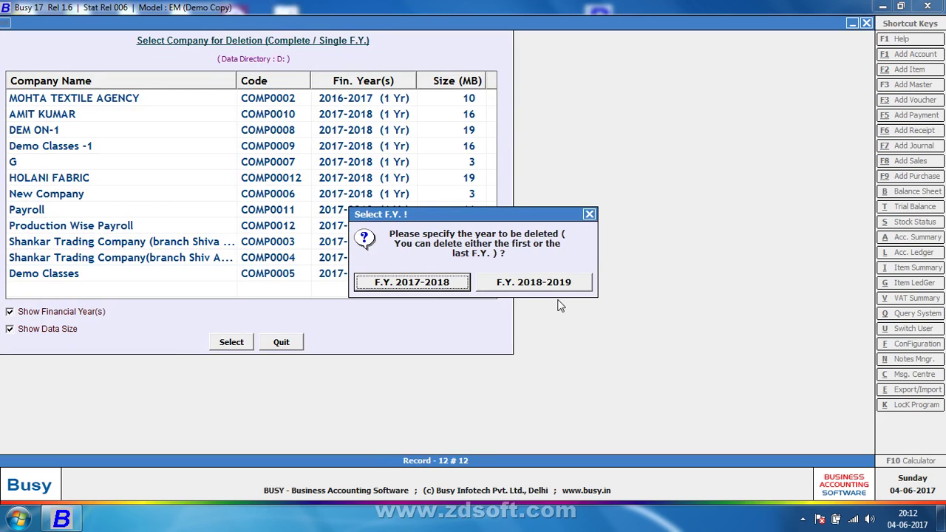
{"action": "key", "text": "Right"}
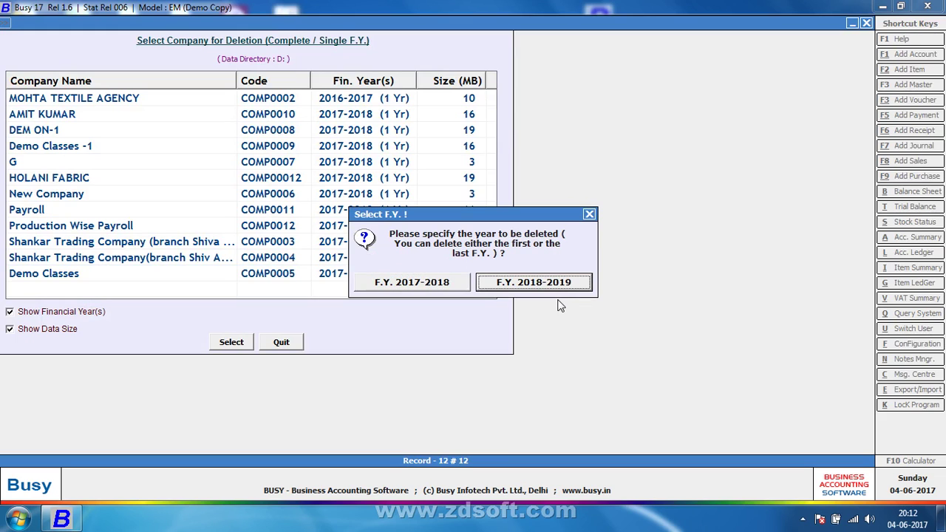
{"action": "key", "text": "Return"}
{"action": "key", "text": "Left"}
{"action": "key", "text": "Return"}
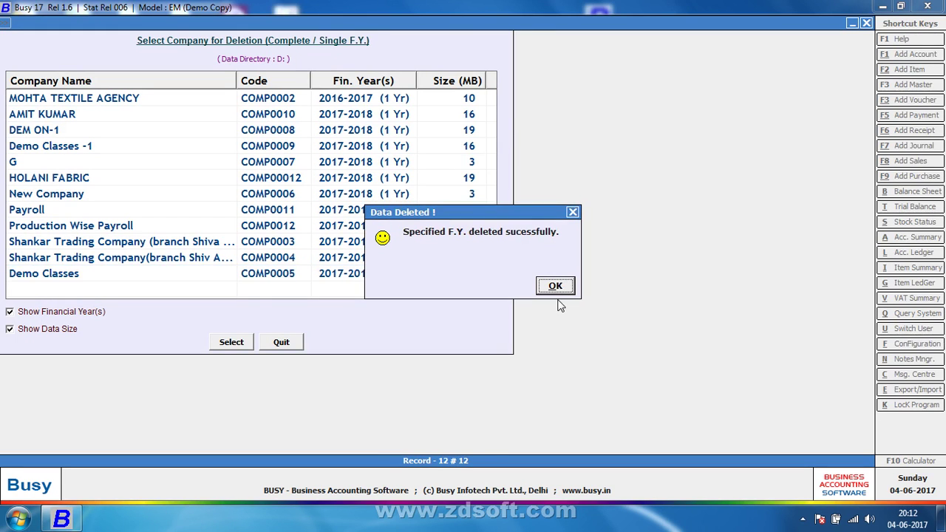
{"action": "key", "text": "Return"}
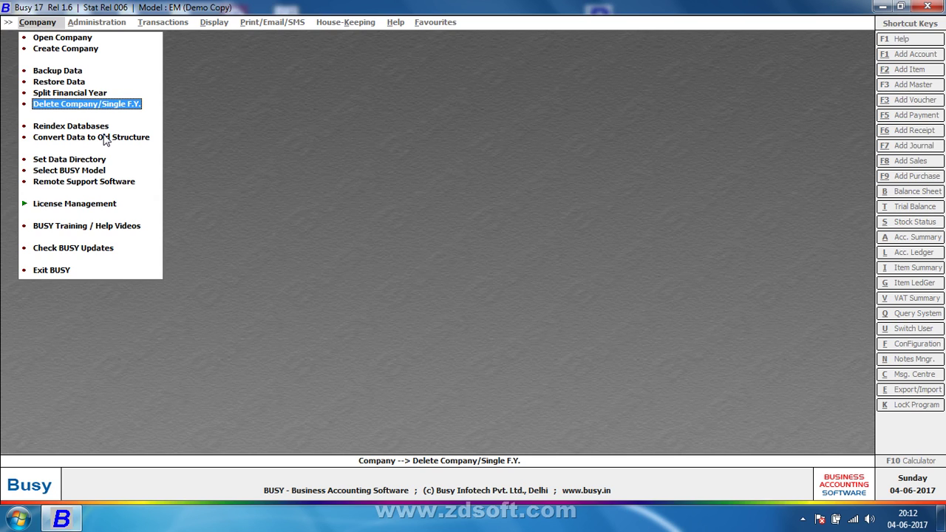
Bring up the list of companies available for opening to check the financial years of Demo Classes.
{"action": "key", "text": "super+d"}
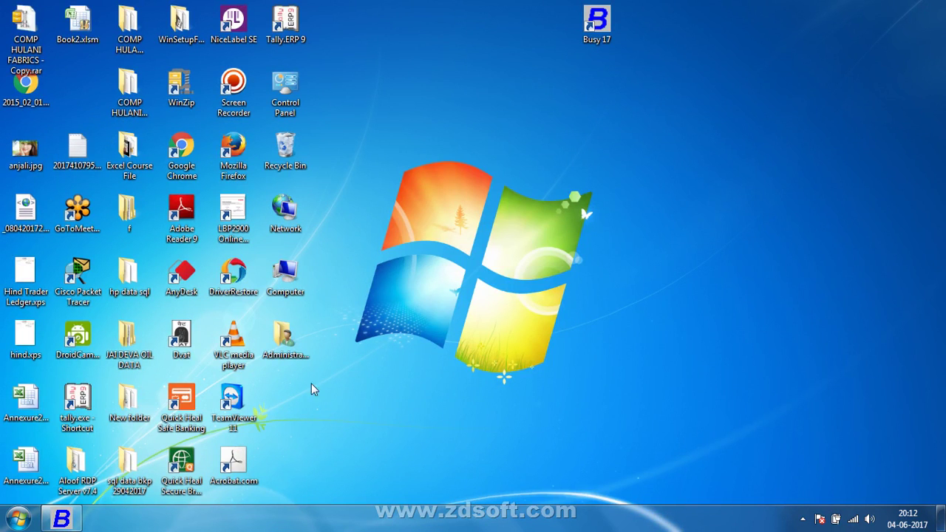
{"action": "key", "text": "super+d"}
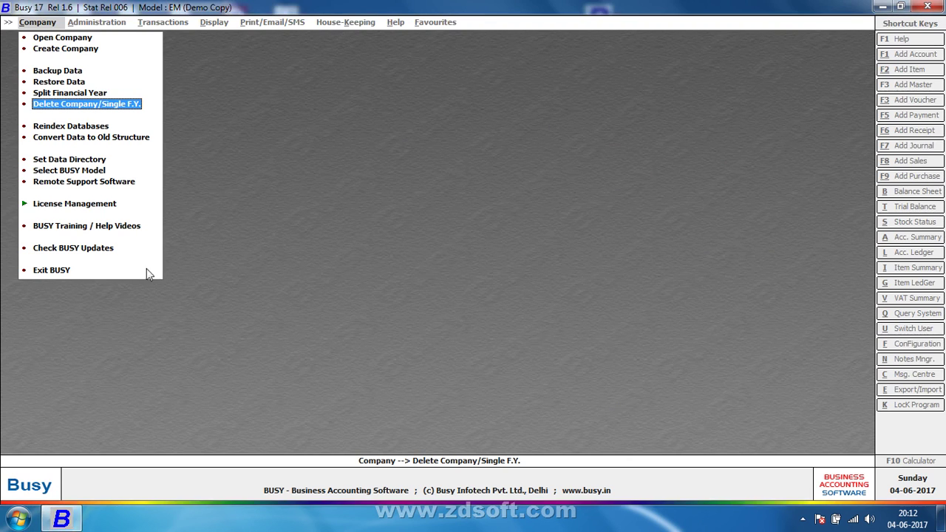
{"action": "left_click", "coordinate": [81, 38]}
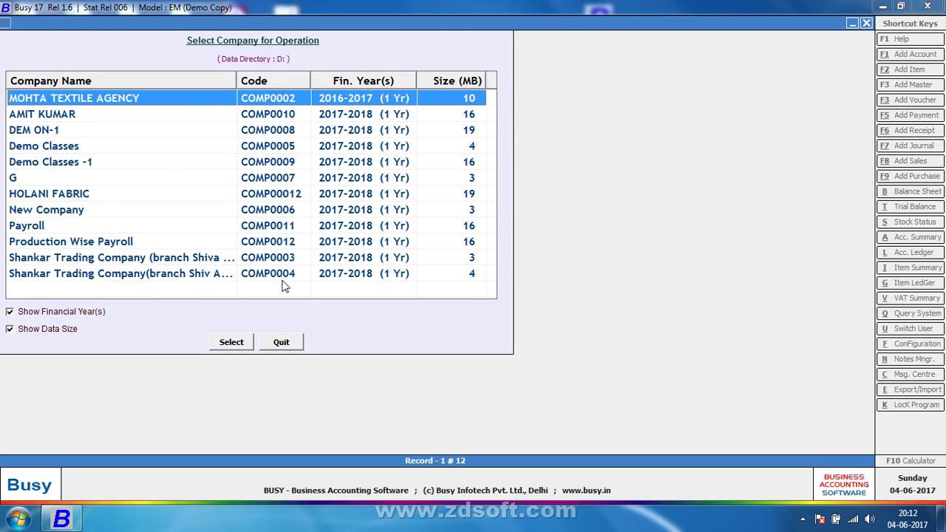
Switch to Windows Explorer, open Local Disk (D:) and locate the COMP company data folders.
{"action": "right_click", "coordinate": [212, 523]}
{"action": "left_click", "coordinate": [264, 453]}
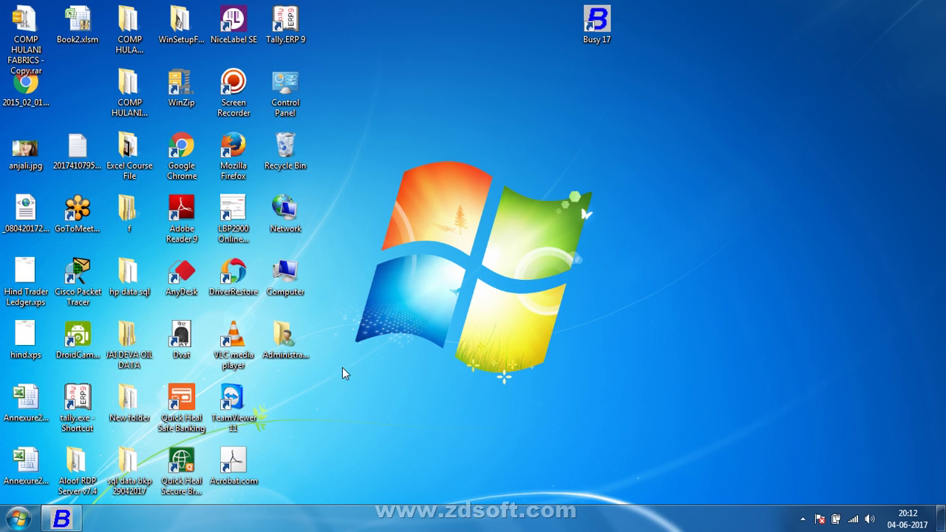
{"action": "double_click", "coordinate": [284, 275]}
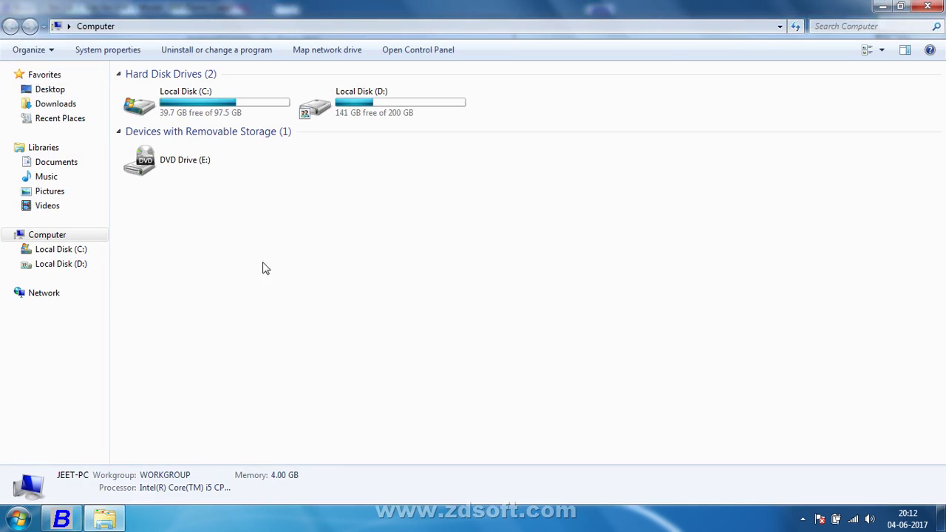
{"action": "double_click", "coordinate": [340, 104]}
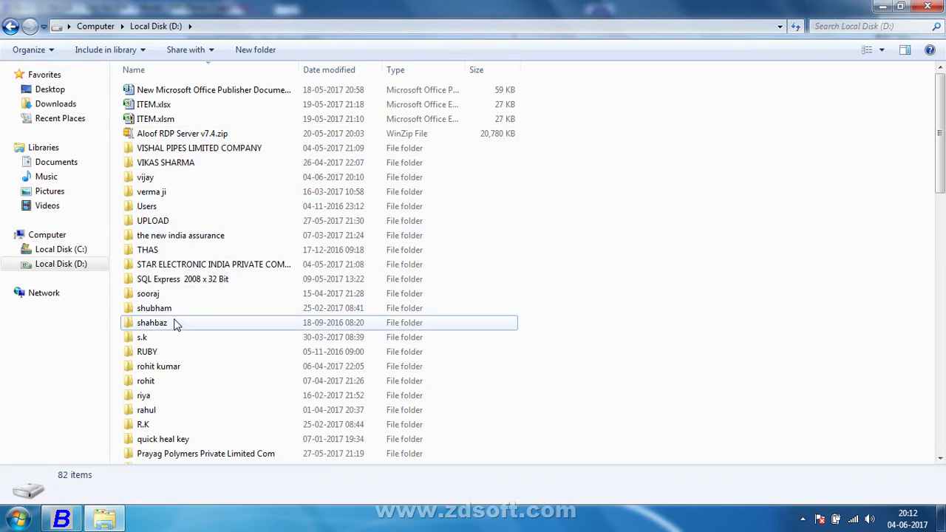
{"action": "left_click", "coordinate": [176, 326]}
{"action": "key", "text": "c"}
{"action": "key", "text": "c"}
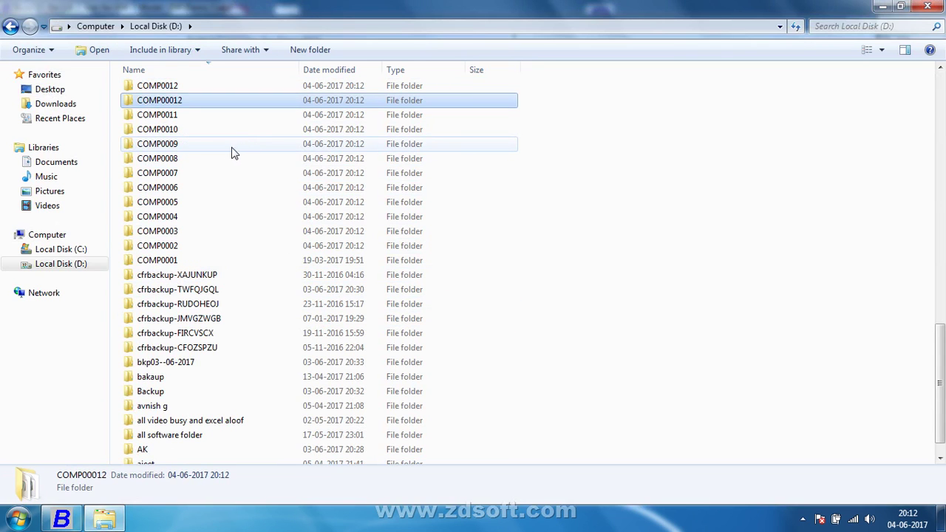
Show the actions available for the COMP0004 folder, including Delete, and dismiss them without choosing any.
{"action": "left_click", "coordinate": [170, 218]}
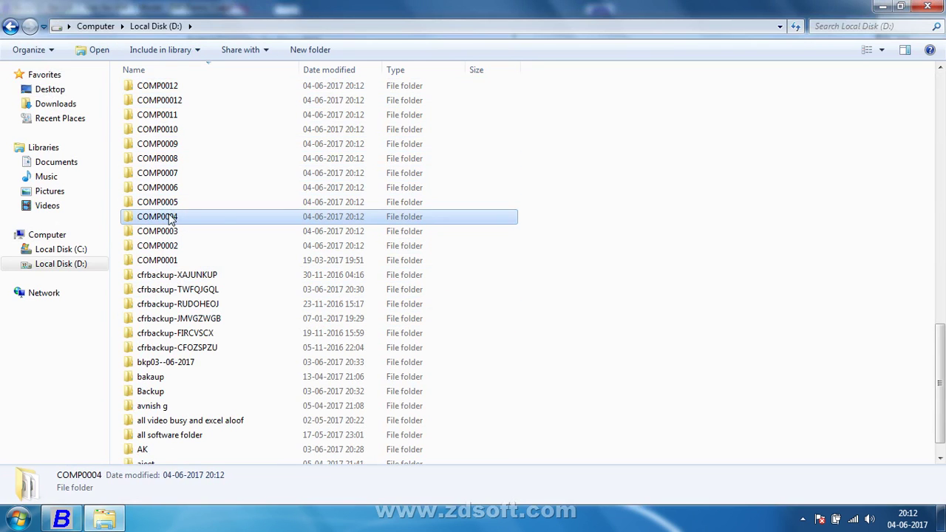
{"action": "right_click", "coordinate": [170, 218]}
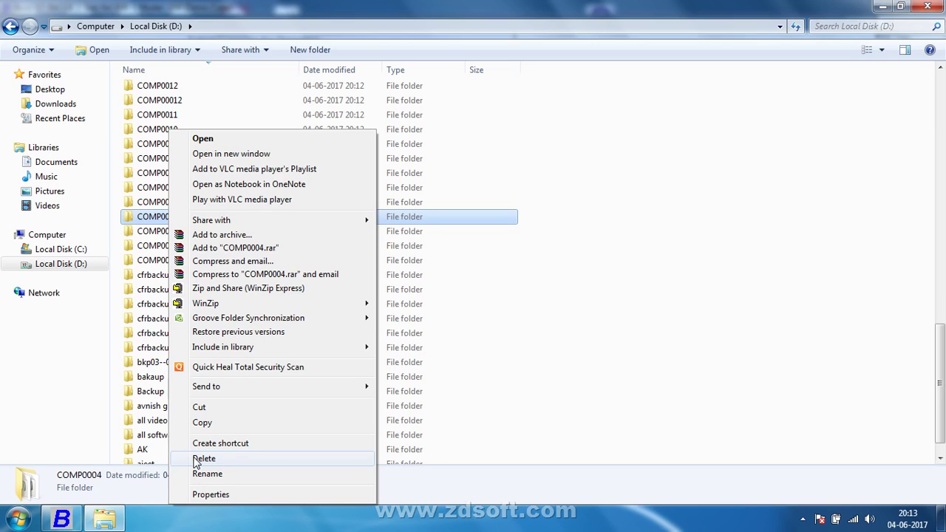
{"action": "left_click", "coordinate": [701, 296]}
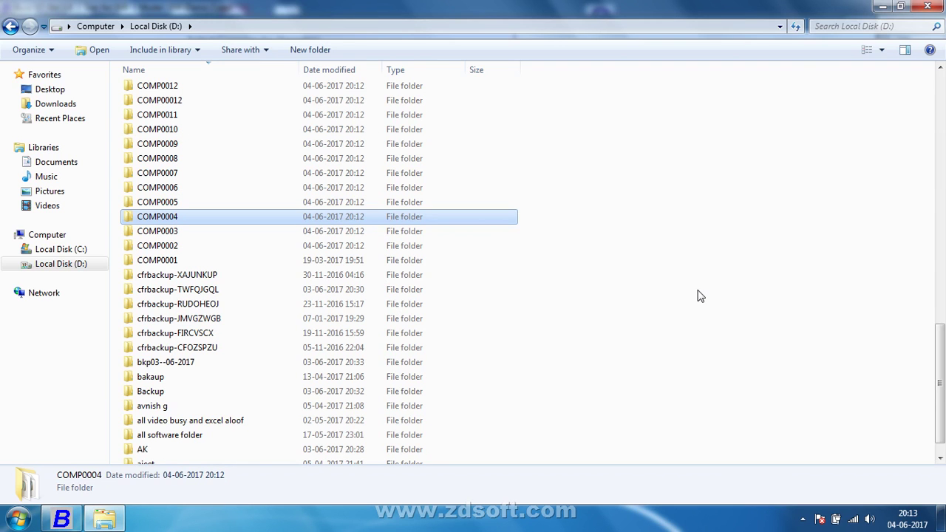
Close the Explorer window and quit the company selection list in Busy.
{"action": "left_click", "coordinate": [936, 6]}
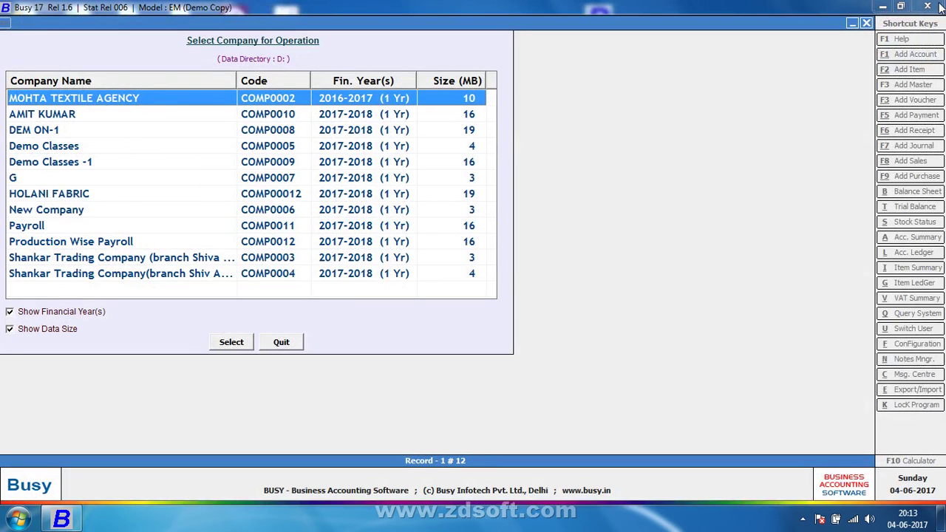
{"action": "left_click", "coordinate": [281, 343]}
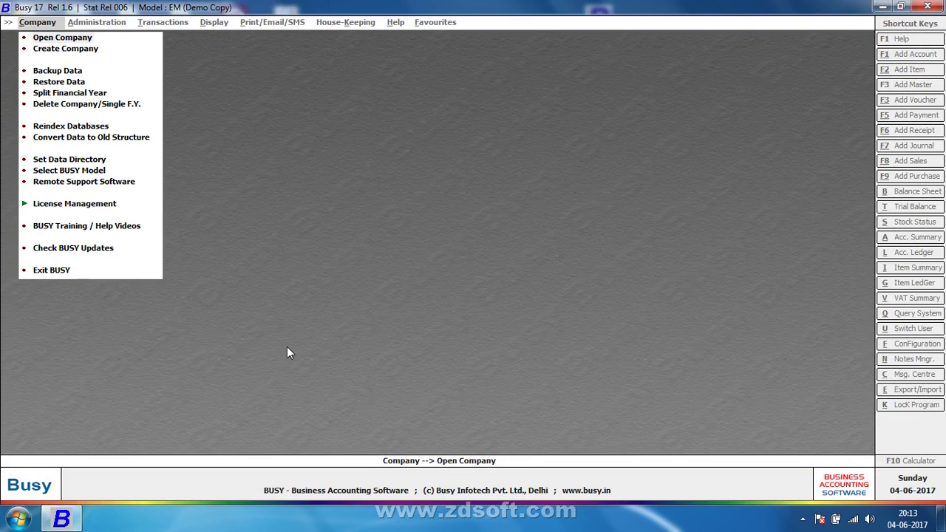
{"action": "key", "text": "super+d"}
{"action": "right_click", "coordinate": [430, 150]}
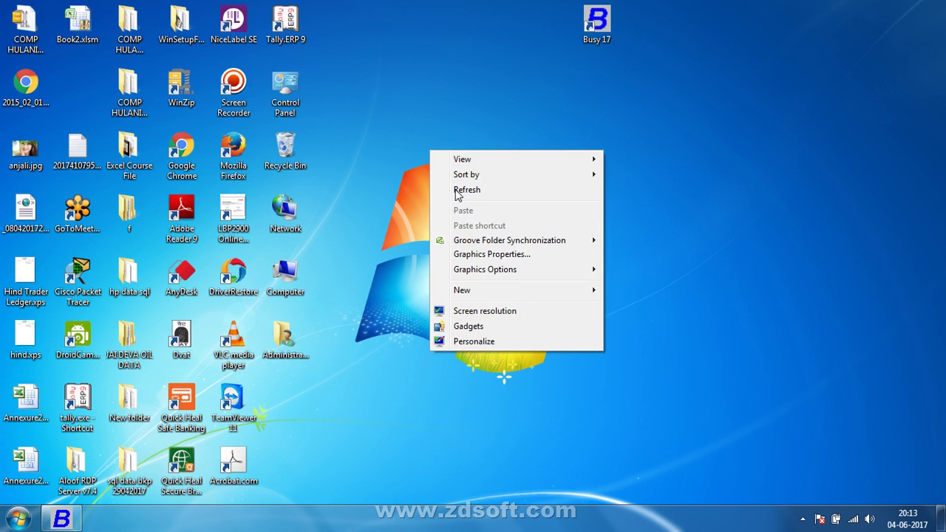
{"action": "left_click", "coordinate": [457, 191]}
{"action": "left_click", "coordinate": [802, 519]}
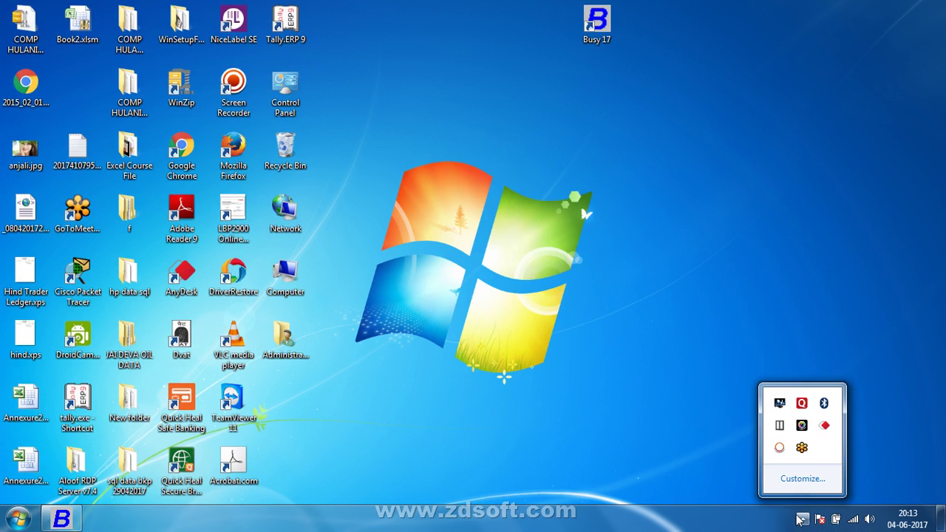
{"action": "left_click", "coordinate": [780, 448]}
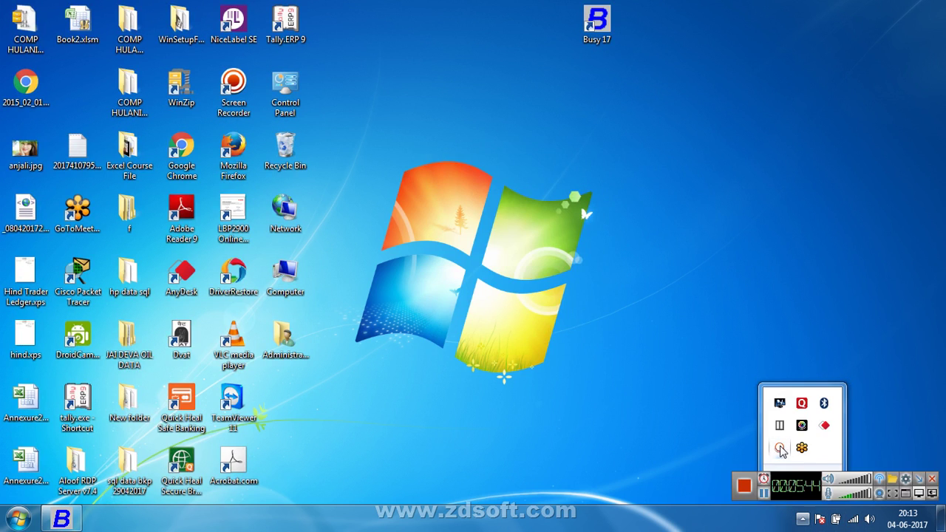